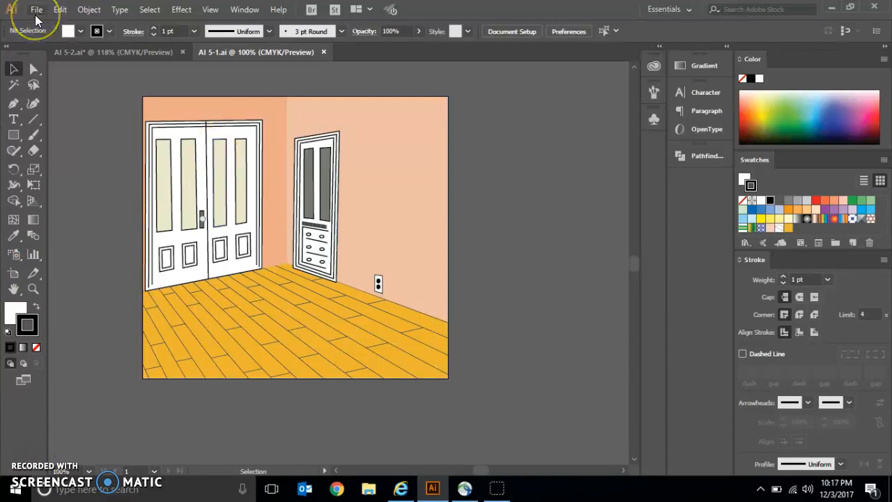
# Step: Try to reach the HandOut (J:) drive while choosing a file to open
pyautogui.click(36, 10)
pyautogui.click(50, 55)
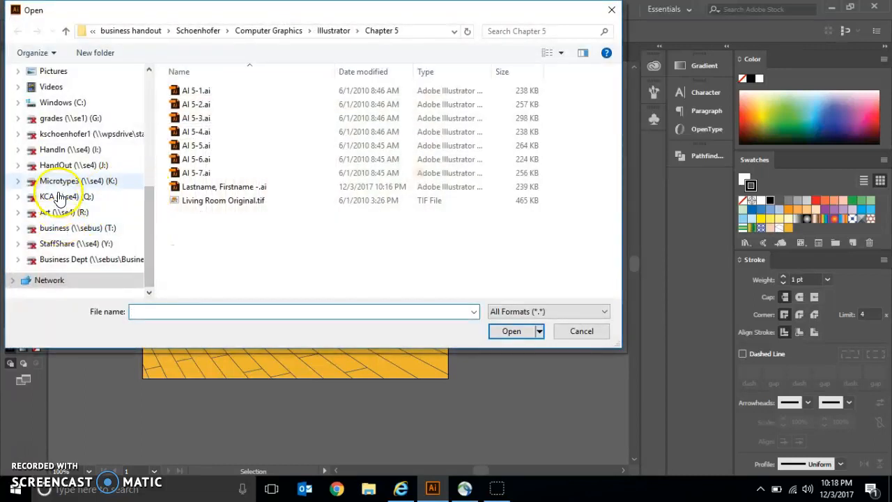
pyautogui.click(67, 167)
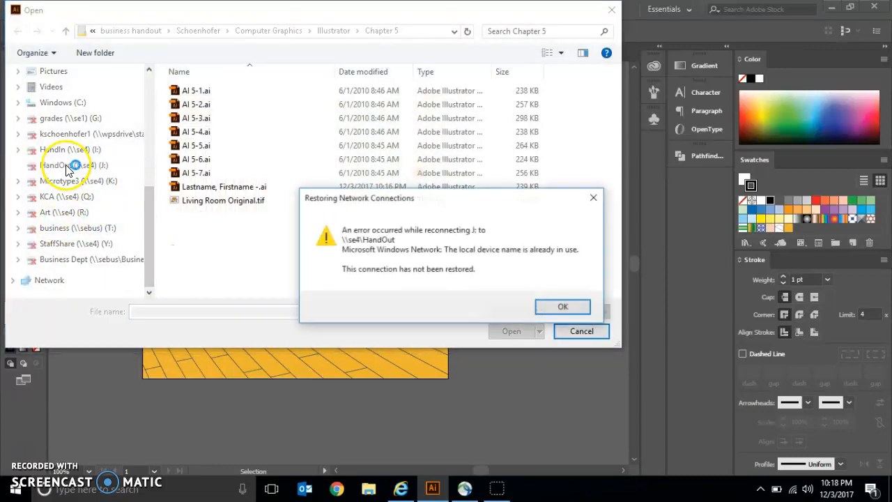
pyautogui.click(568, 307)
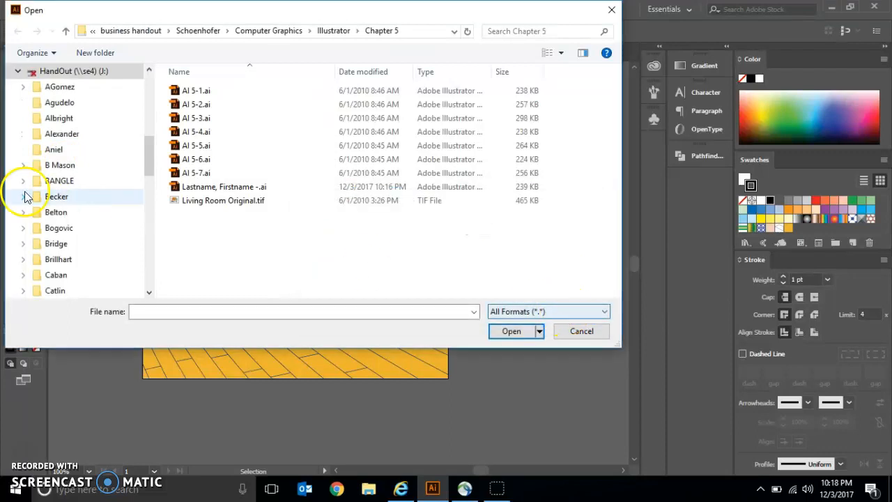
pyautogui.moveTo(148, 168); pyautogui.dragTo(128, 286)
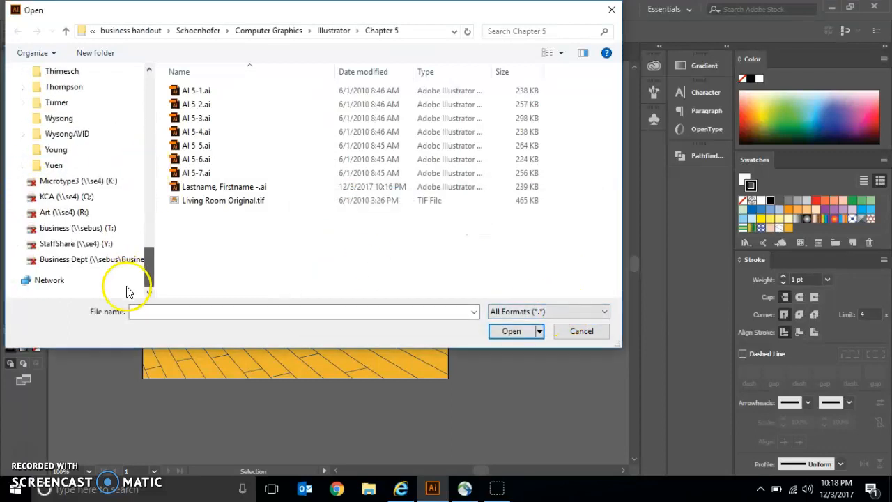
# Step: Browse the business handout share to Computer Graphics > Illustrator > Chapter 5, look at the AI 5 files, and leave without opening one
pyautogui.click(155, 32)
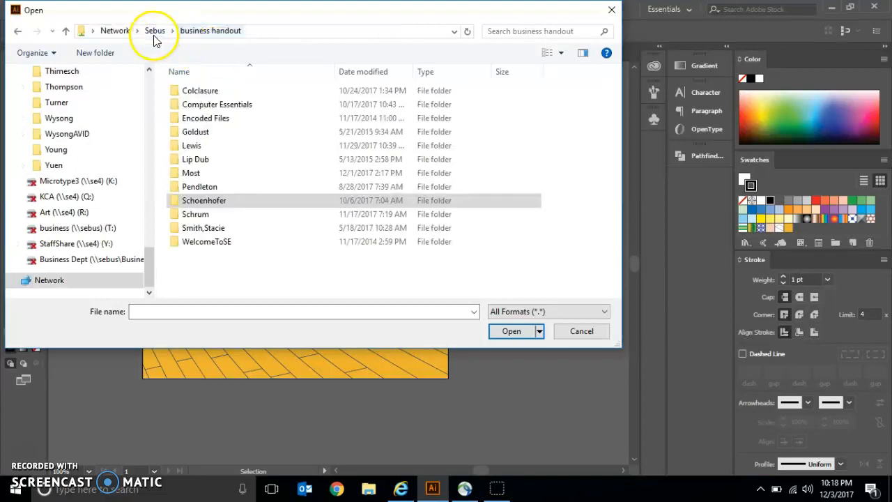
pyautogui.doubleClick(248, 201)
pyautogui.click(212, 108)
pyautogui.doubleClick(213, 106)
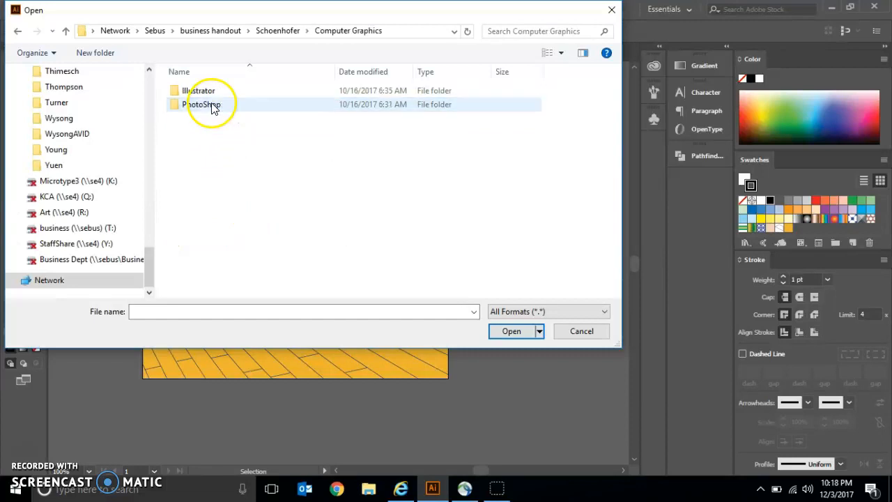
pyautogui.click(214, 95)
pyautogui.doubleClick(214, 95)
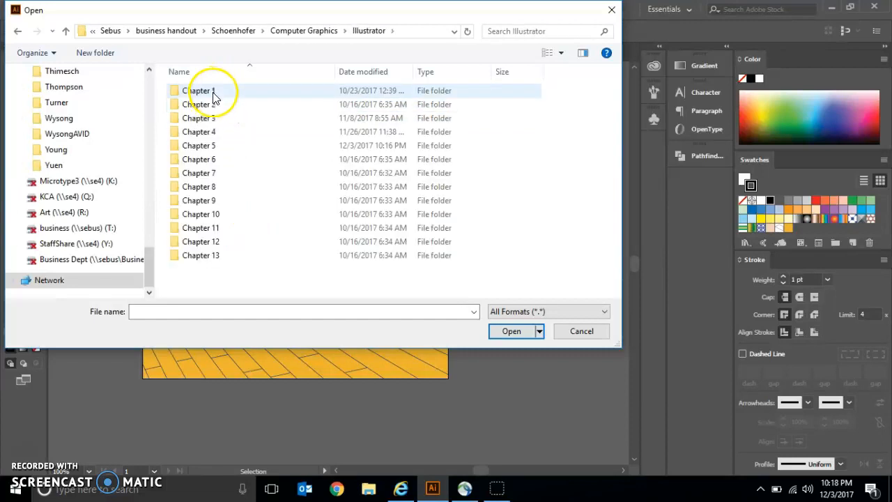
pyautogui.doubleClick(215, 145)
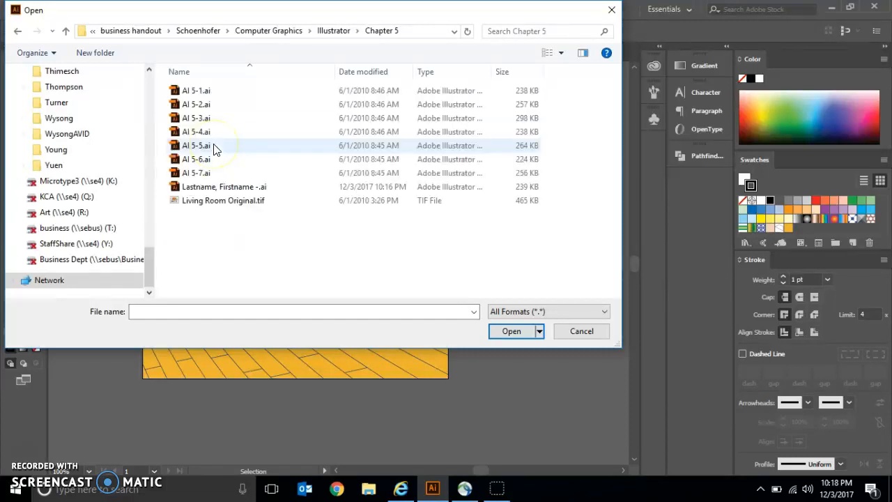
pyautogui.click(213, 89)
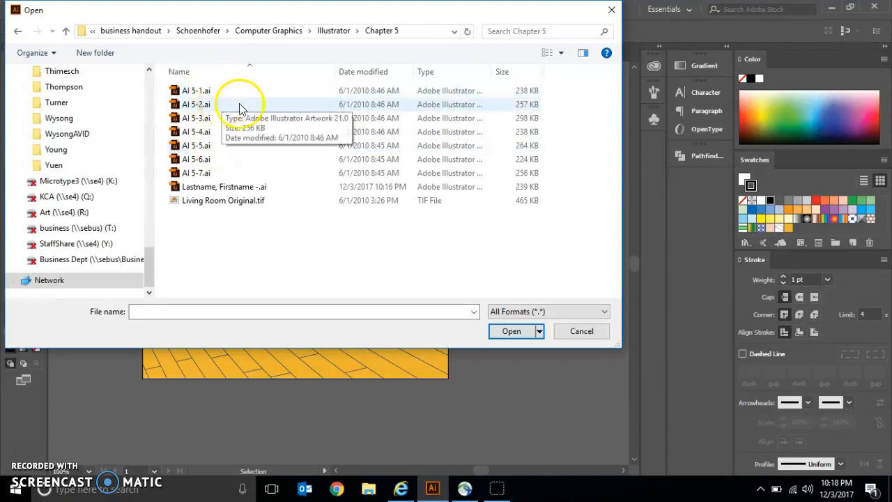
pyautogui.click(586, 332)
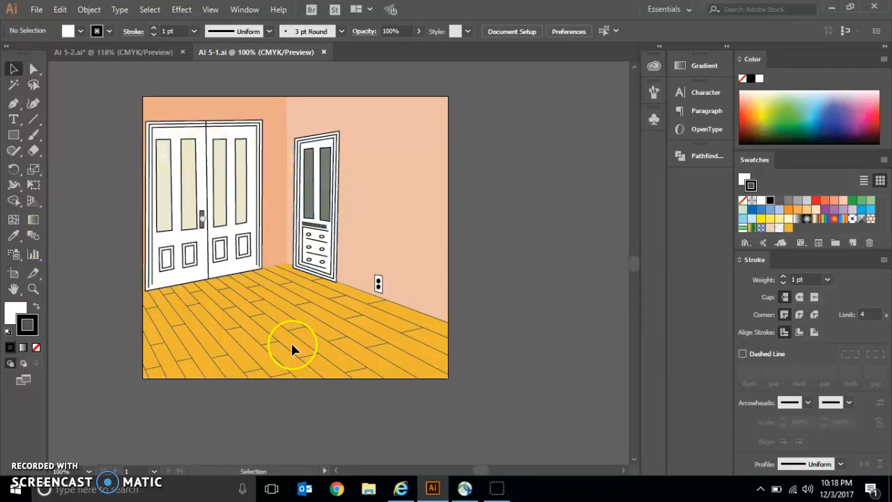
# Step: View the furniture artwork in AI 5-2.ai and return to the AI 5-1.ai room drawing
pyautogui.click(80, 51)
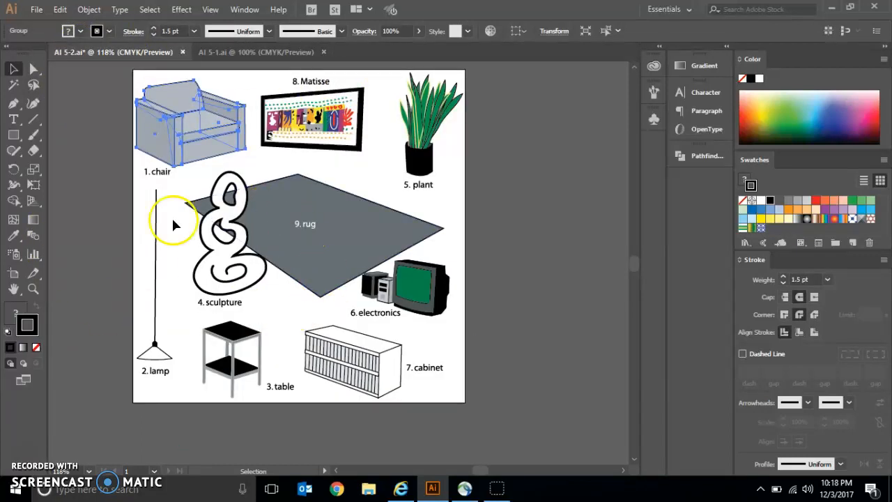
pyautogui.click(222, 55)
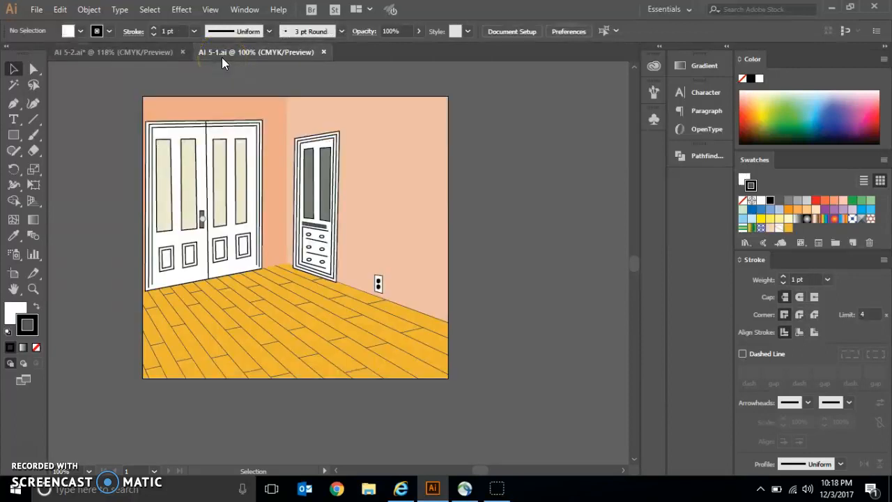
# Step: Start saving the room drawing as a new Illustrator file named "Lastname, Firstname - Living Room"
pyautogui.click(38, 9)
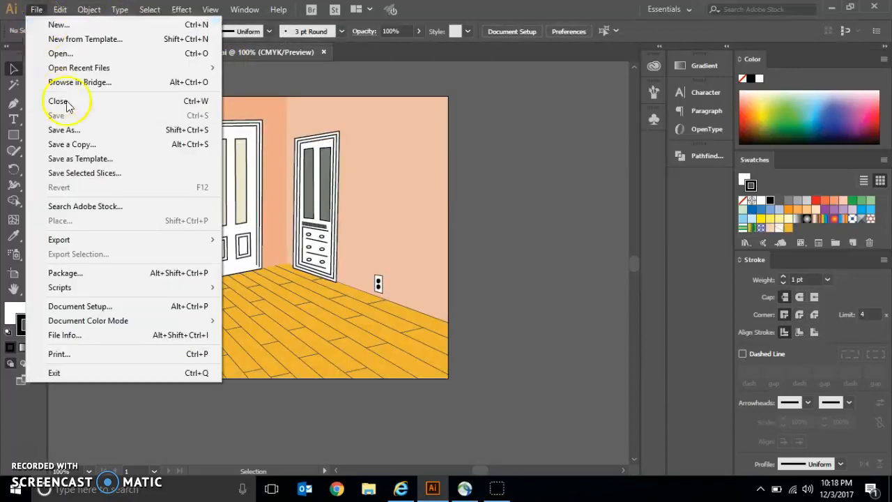
pyautogui.click(77, 130)
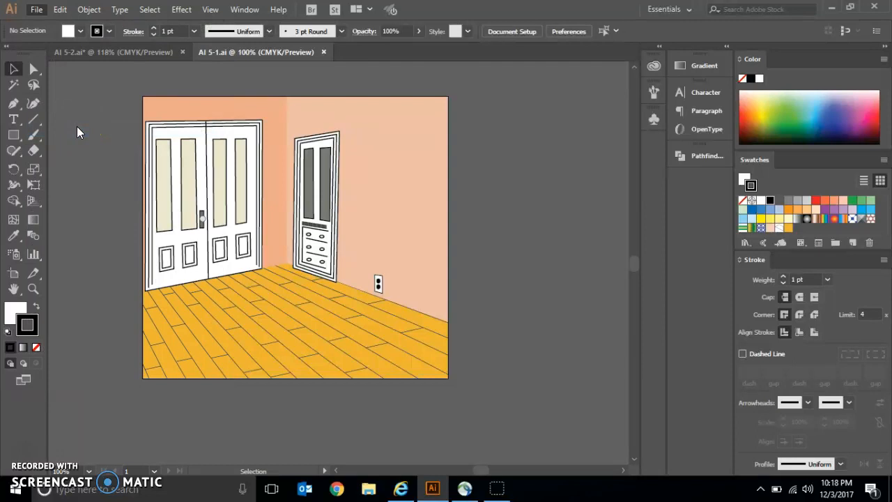
pyautogui.write('Laws')
pyautogui.press('BackSpace')
pyautogui.press('BackSpace')
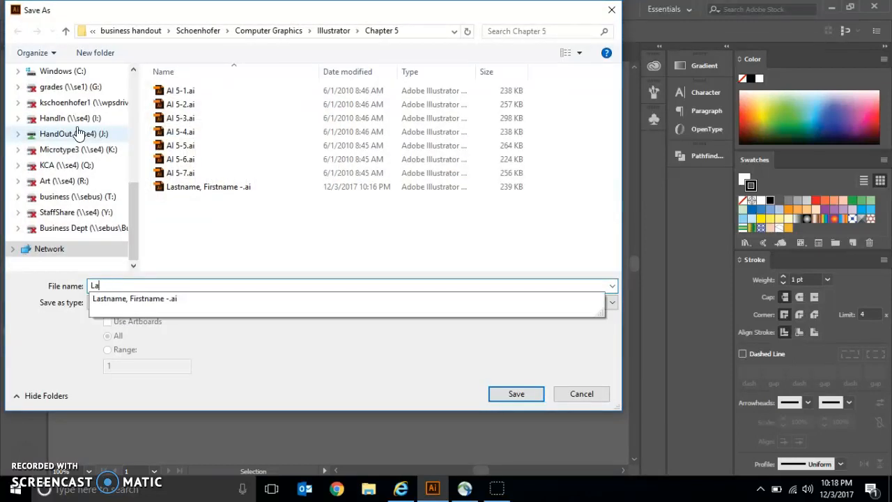
pyautogui.press('Down')
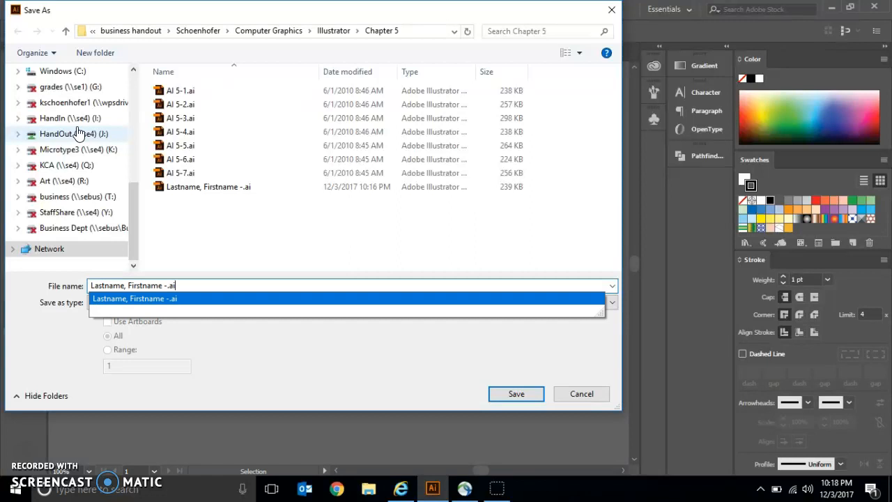
pyautogui.press('BackSpace')
pyautogui.press('BackSpace')
pyautogui.press('BackSpace')
pyautogui.write('Living ')
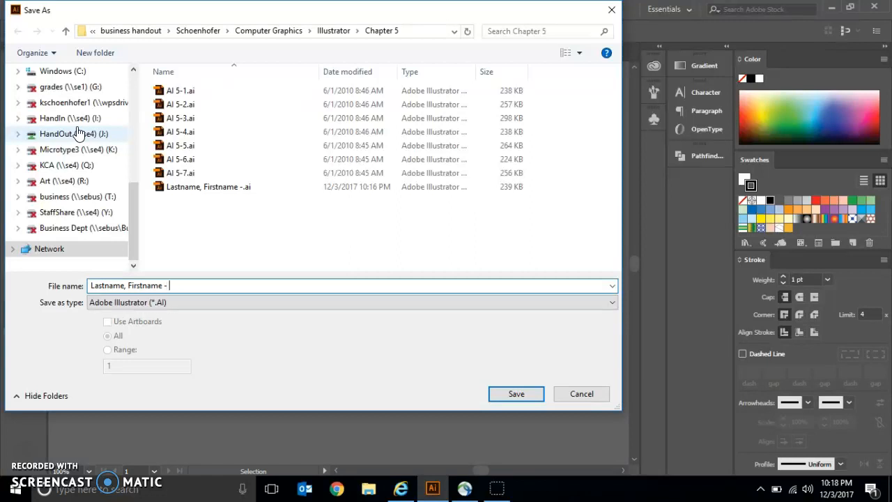
pyautogui.write('Room')
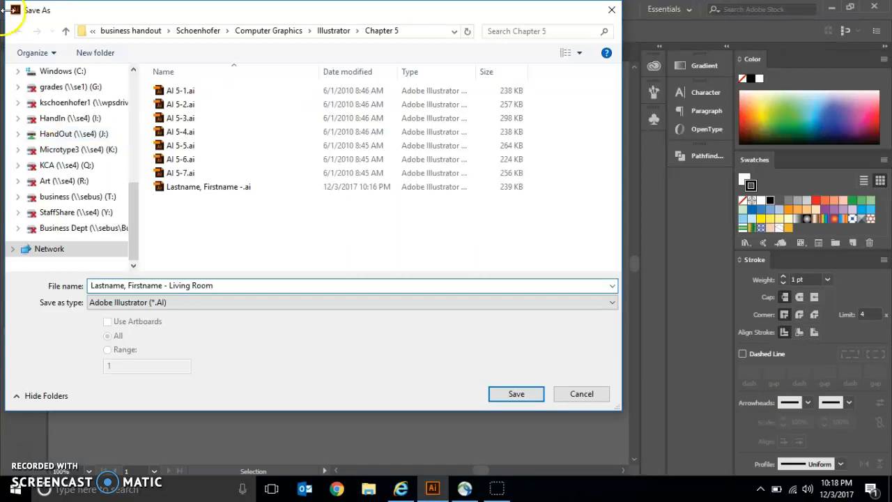
# Step: Save the file on the H: drive in Computer Graphics > Illustrator > Chapter Four-Completed, keeping the default Illustrator CC options
pyautogui.click(81, 109)
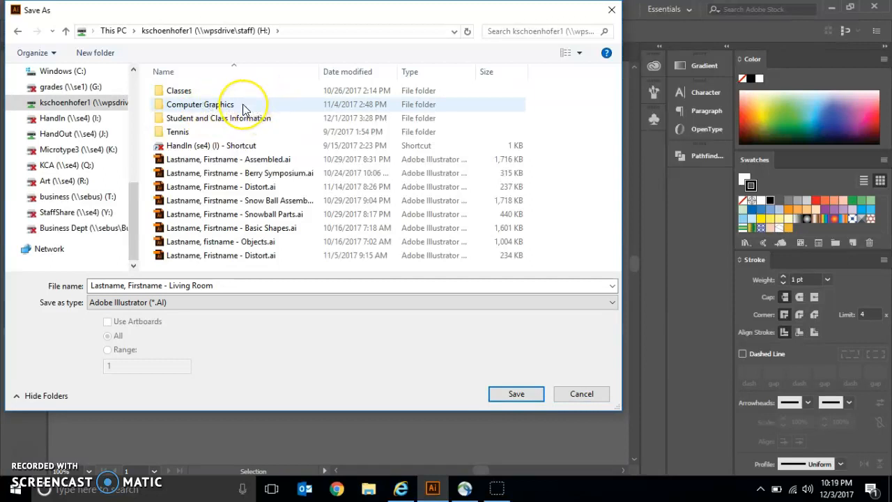
pyautogui.click(243, 109)
pyautogui.click(244, 108)
pyautogui.click(209, 93)
pyautogui.click(209, 93)
pyautogui.doubleClick(226, 94)
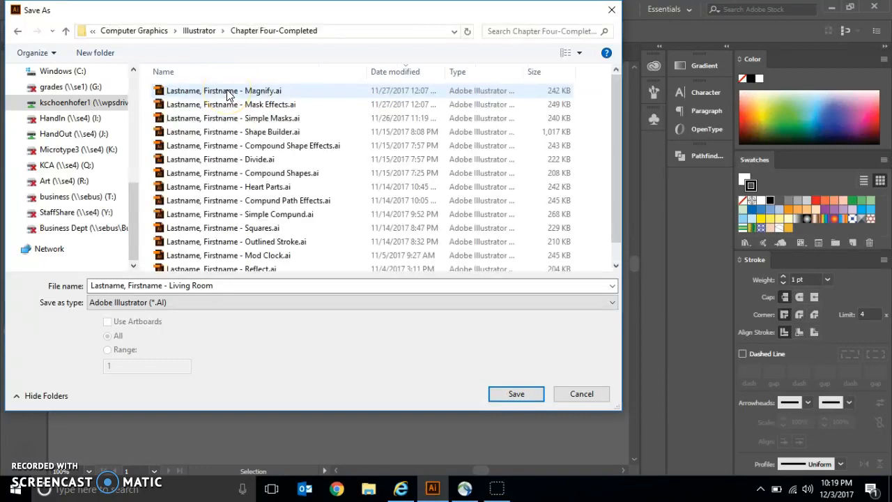
pyautogui.click(532, 393)
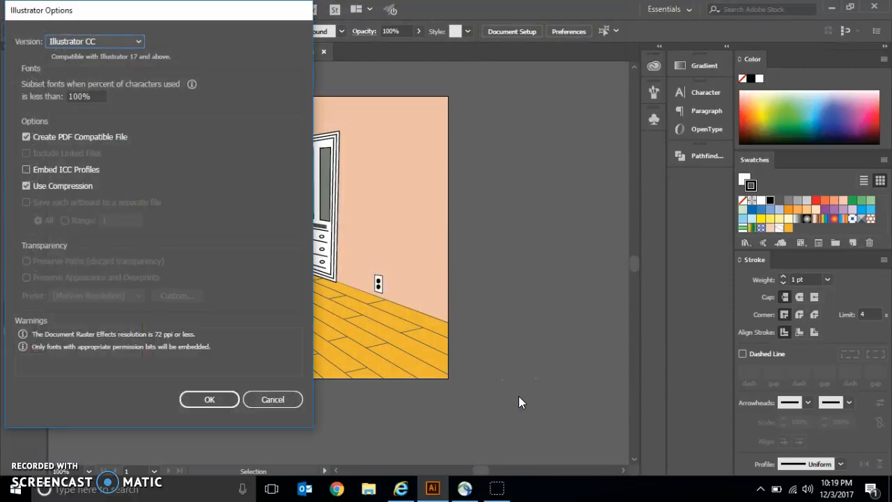
pyautogui.click(199, 398)
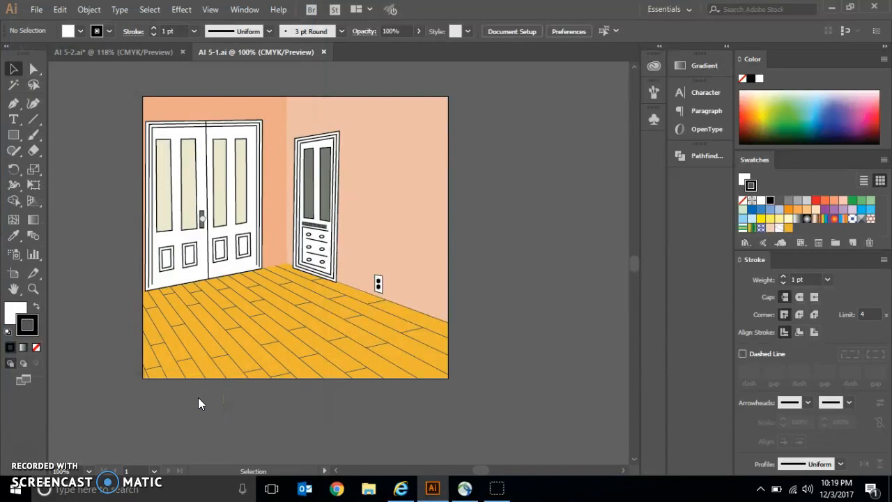
# Step: Display the list of layers for the living room document
pyautogui.click(246, 21)
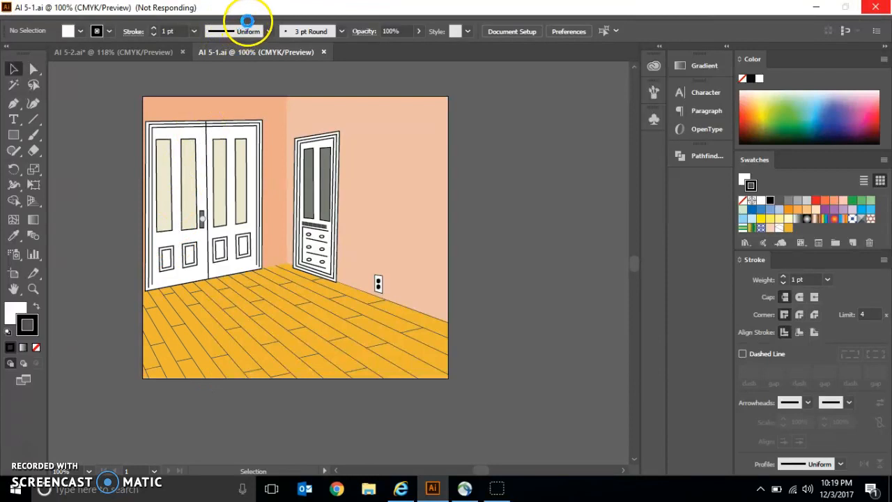
pyautogui.click(244, 9)
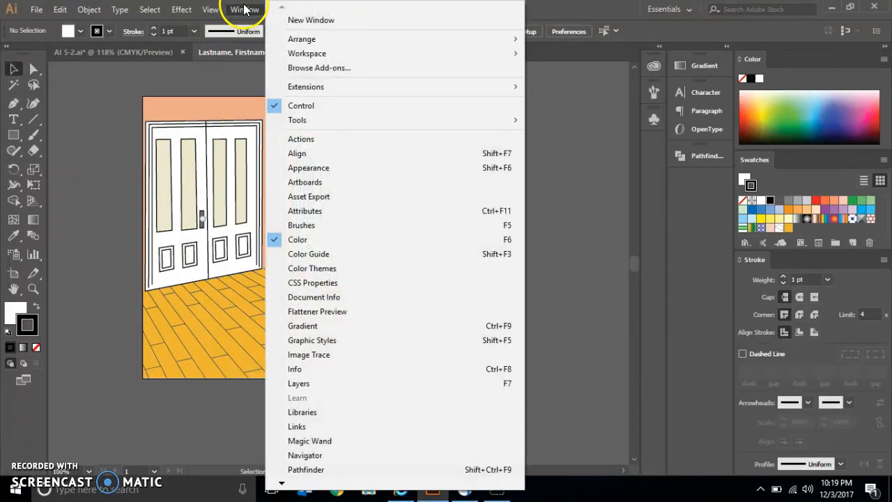
pyautogui.click(318, 384)
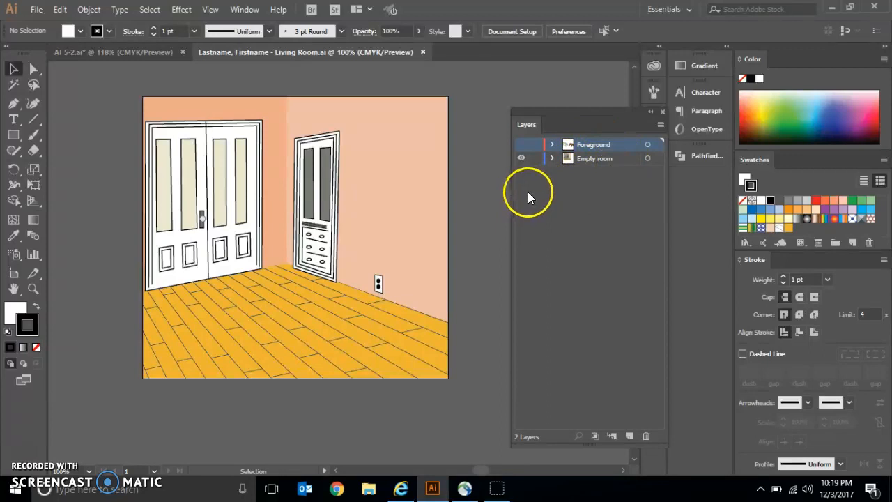
# Step: Toggle the Foreground layer's visibility on and off, lock the layer, and leave it shown
pyautogui.click(521, 145)
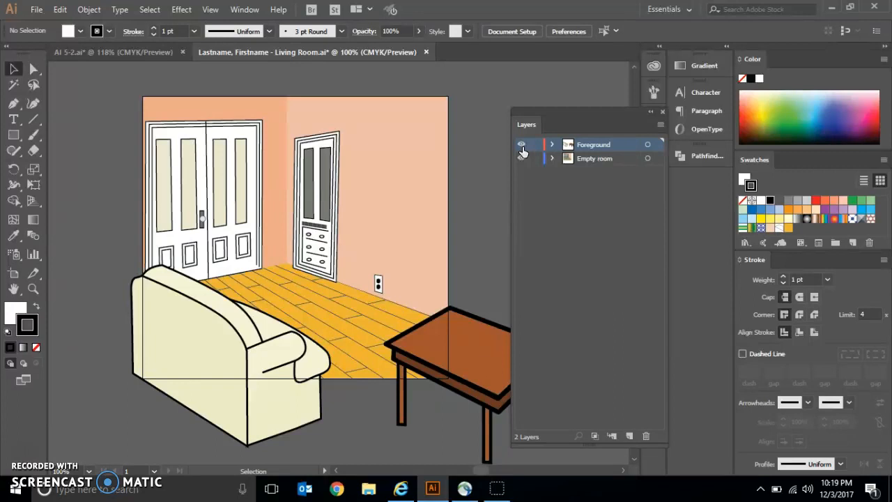
pyautogui.click(522, 146)
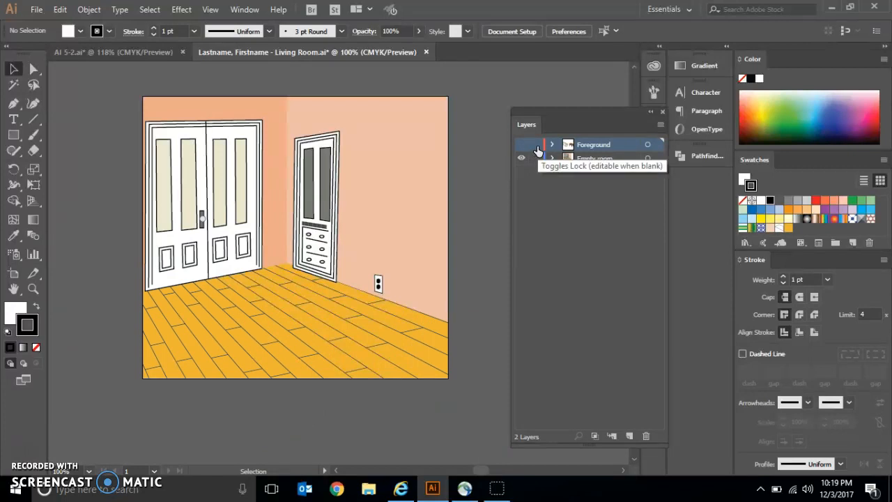
pyautogui.click(535, 145)
pyautogui.click(521, 144)
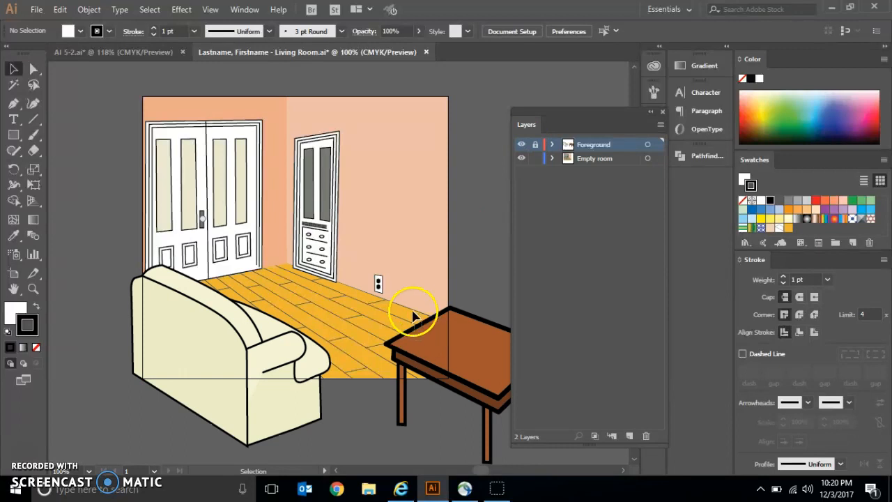
# Step: Test selecting the brown table while the Foreground layer is locked, and unlock the layer
pyautogui.click(438, 342)
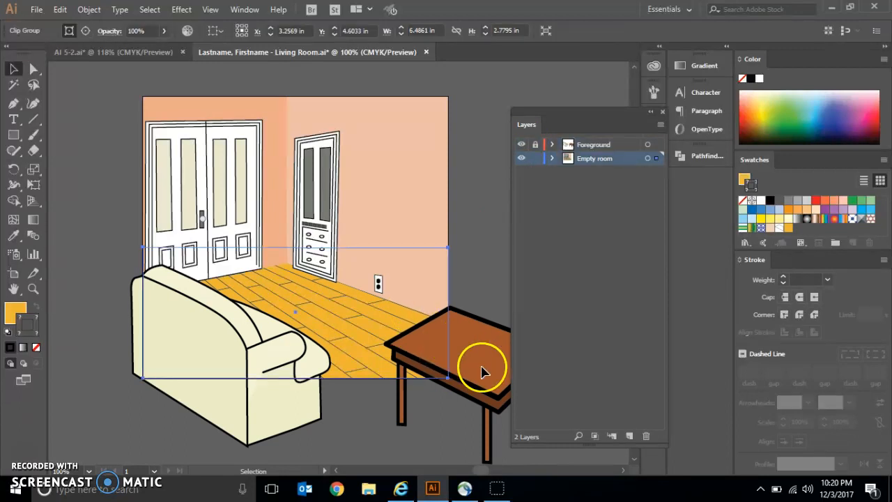
pyautogui.click(473, 363)
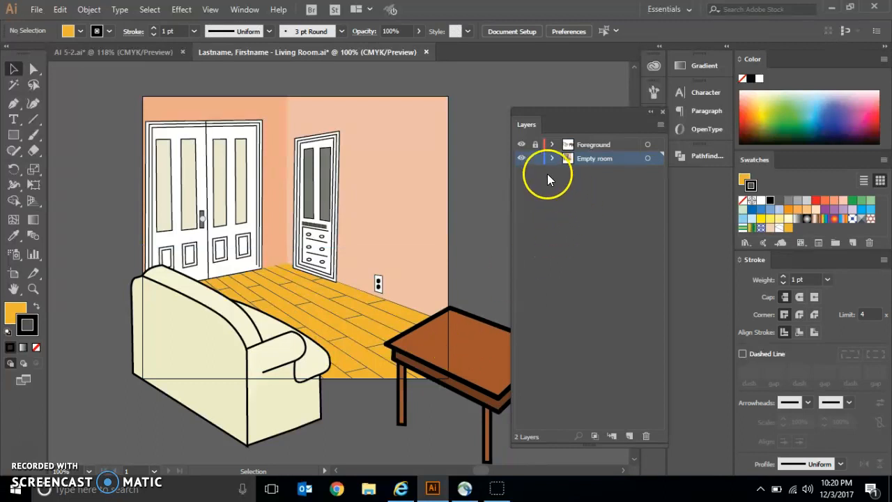
pyautogui.click(537, 147)
# Step: Expand the Foreground layer and its table group to examine their contents, and collapse both again
pyautogui.click(553, 145)
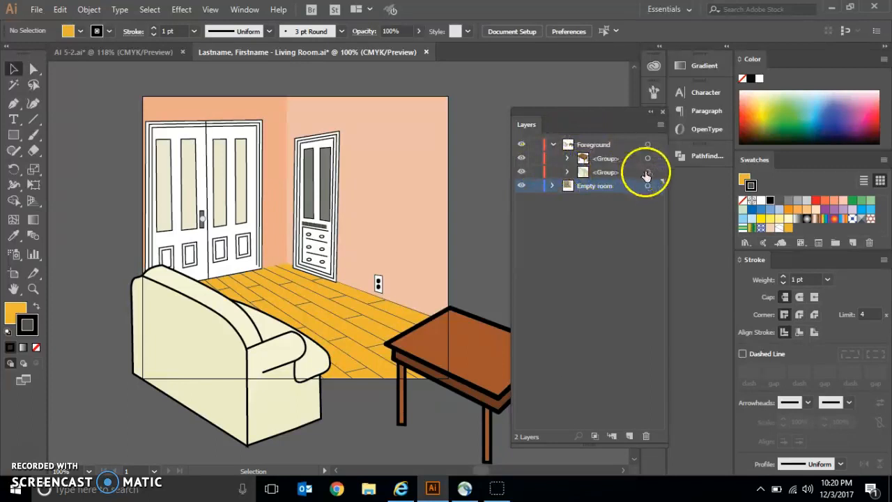
pyautogui.click(566, 159)
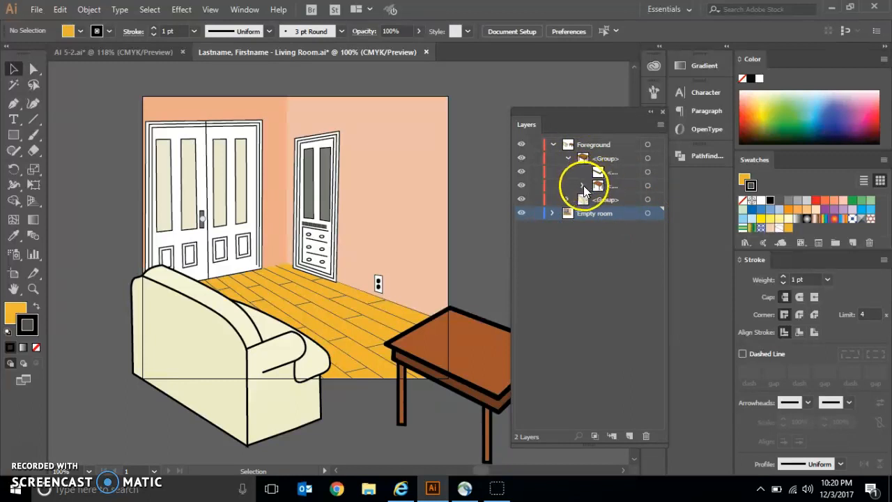
pyautogui.click(569, 158)
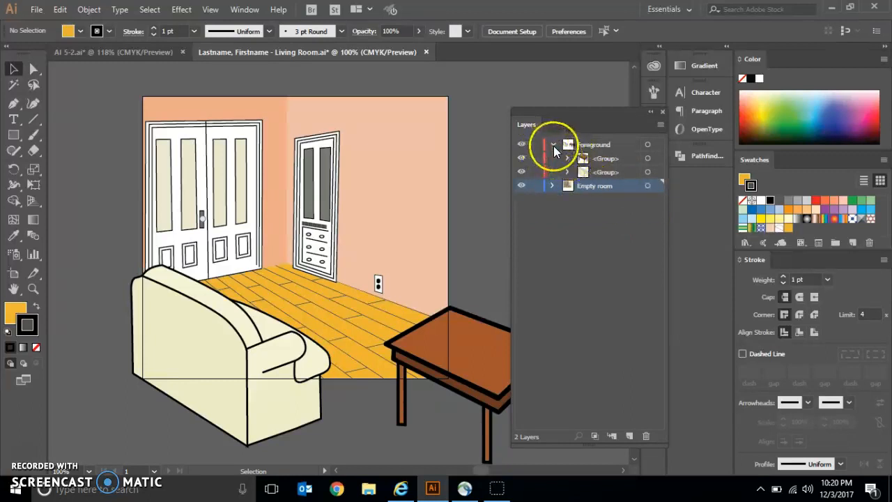
pyautogui.click(554, 146)
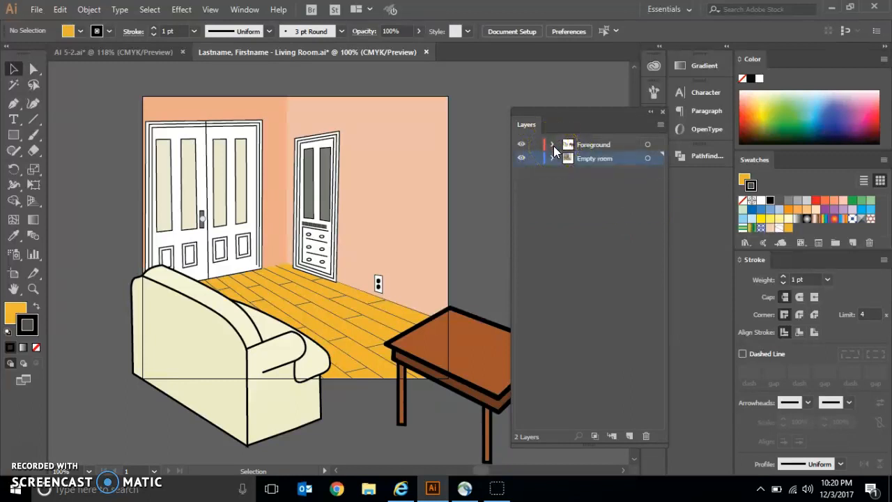
# Step: Examine the Foreground layer's options and its editable name, and dismiss both without making changes
pyautogui.doubleClick(628, 145)
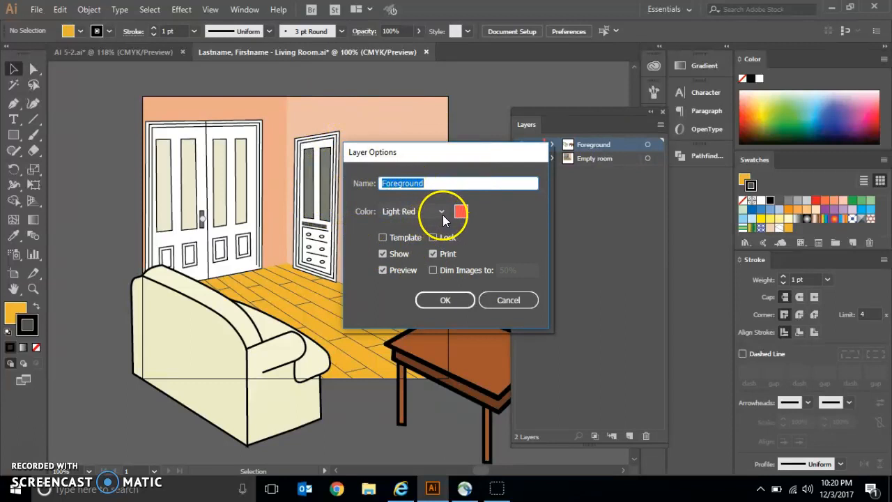
pyautogui.click(487, 301)
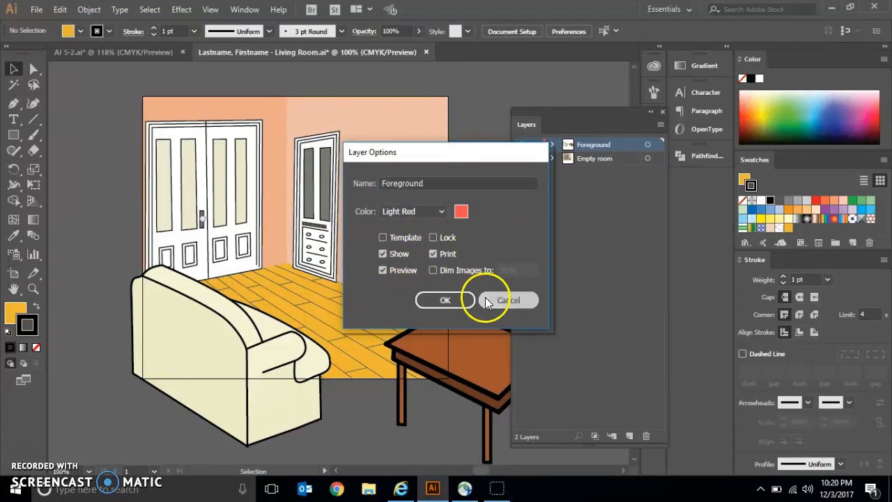
pyautogui.doubleClick(594, 145)
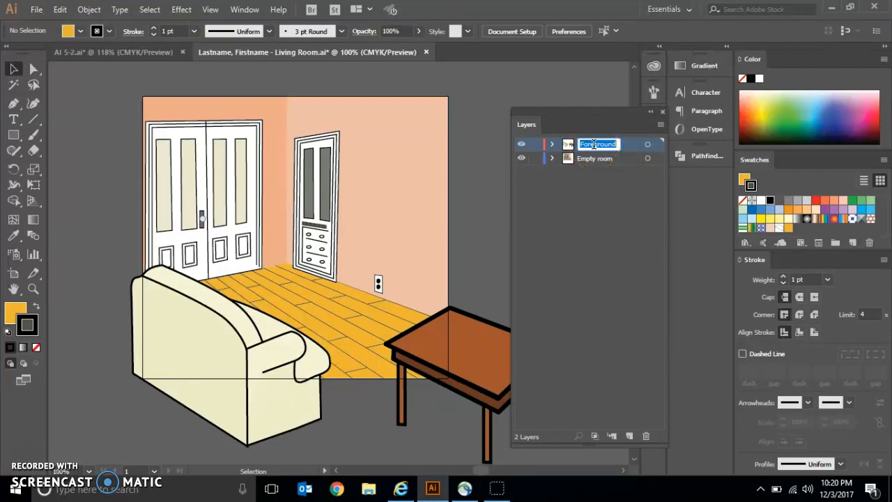
pyautogui.click(637, 192)
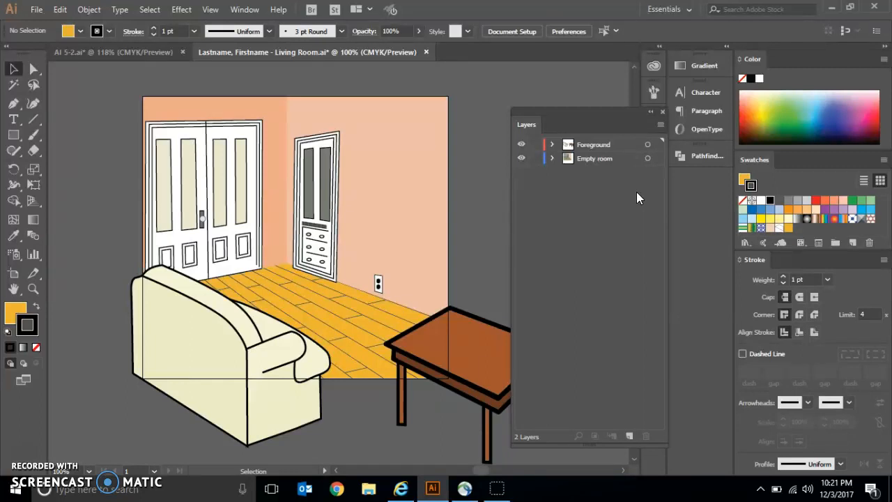
# Step: Hide the Foreground layer in the living room document, and copy the chair group from the AI 5-2 document
pyautogui.click(521, 147)
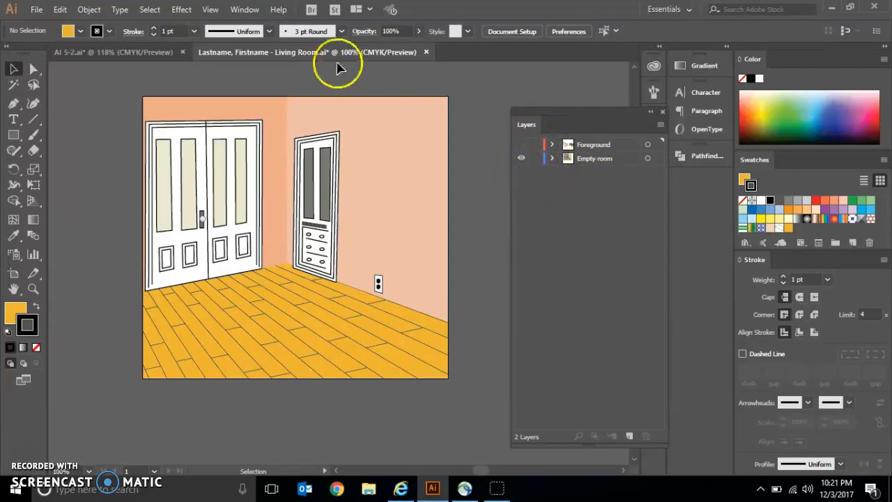
pyautogui.click(140, 53)
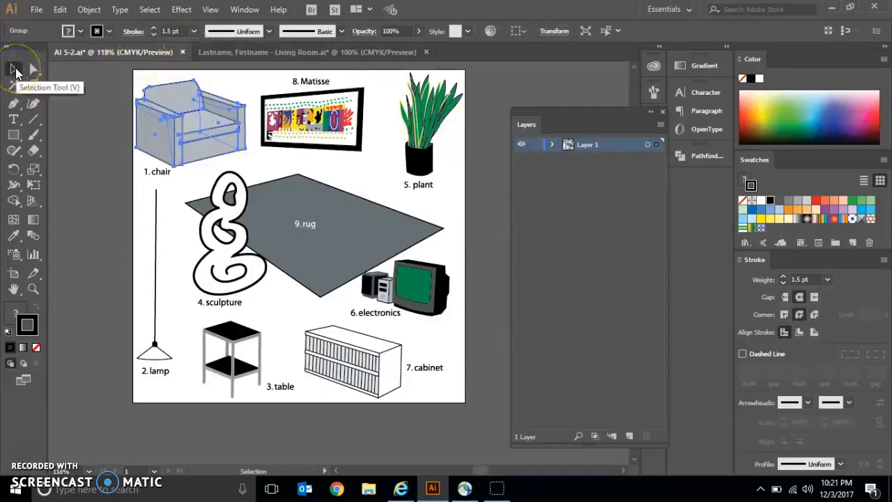
pyautogui.click(161, 101)
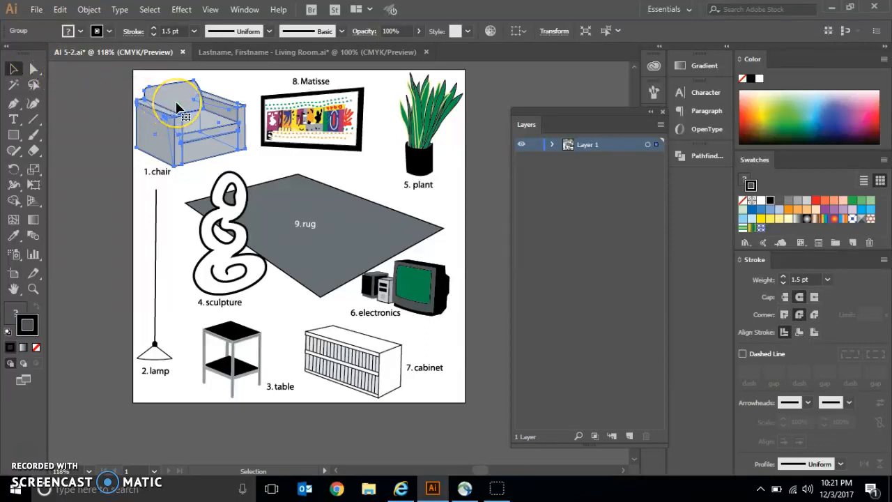
pyautogui.press('a')
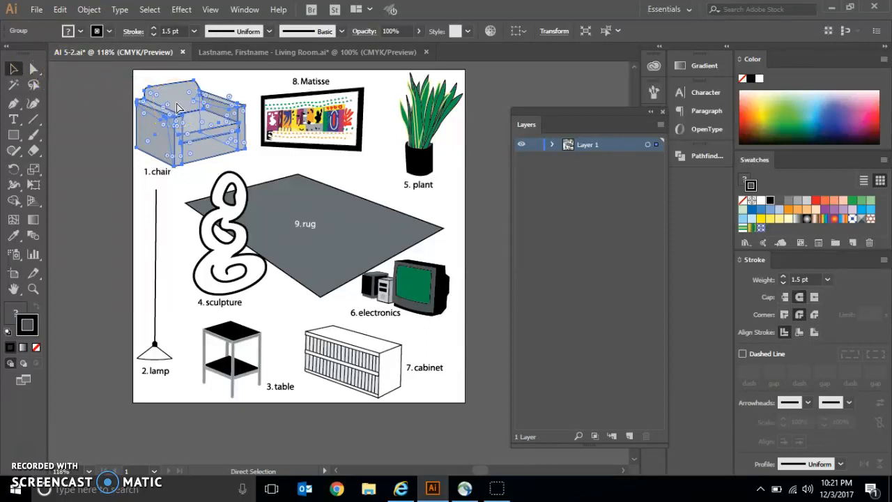
pyautogui.press('v')
pyautogui.click(60, 9)
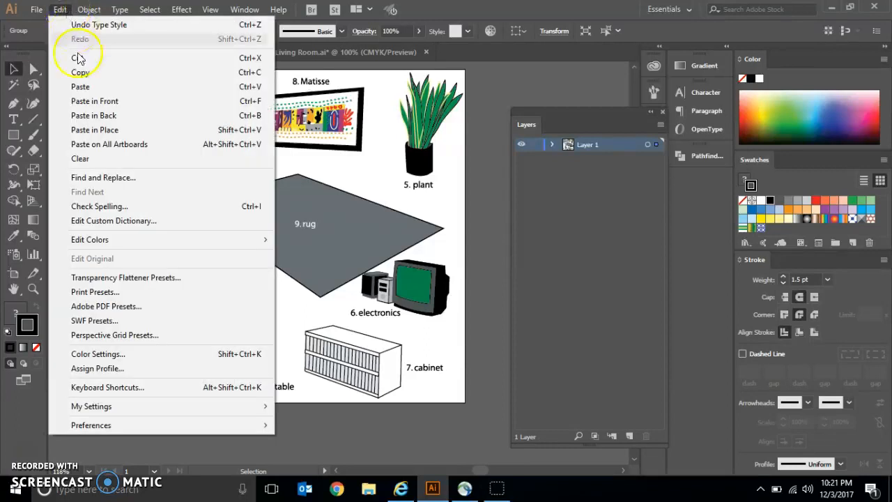
pyautogui.click(36, 38)
# Step: Return to the living room document and create a new layer above the Foreground layer
pyautogui.click(279, 53)
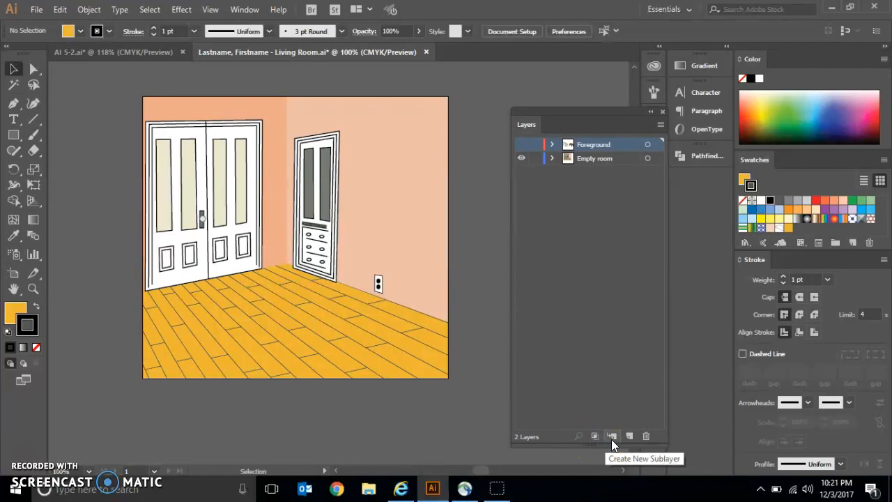
pyautogui.click(649, 436)
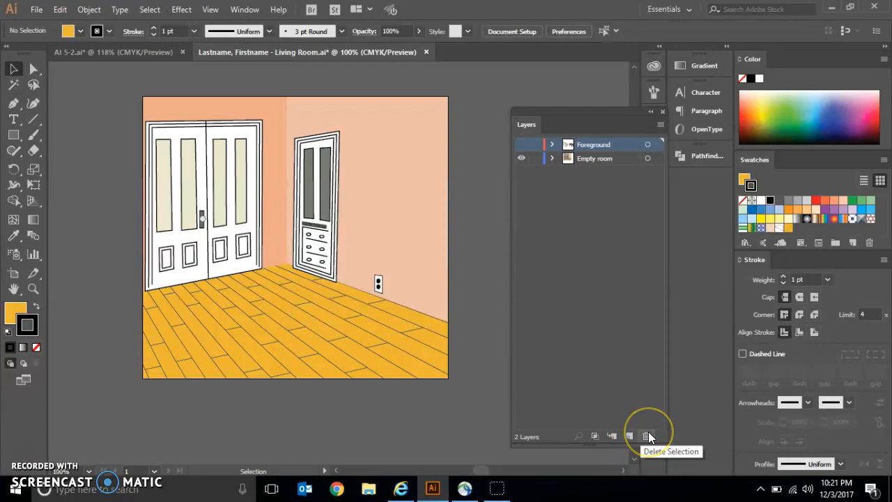
pyautogui.click(630, 437)
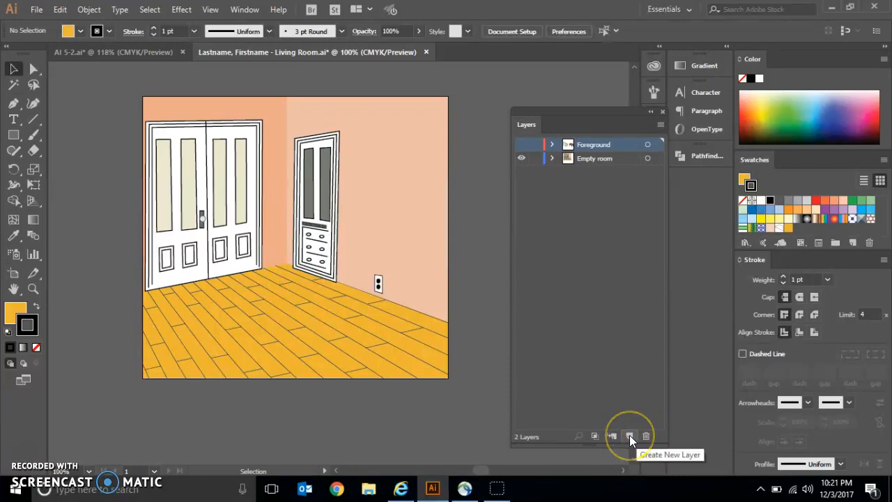
pyautogui.click(630, 435)
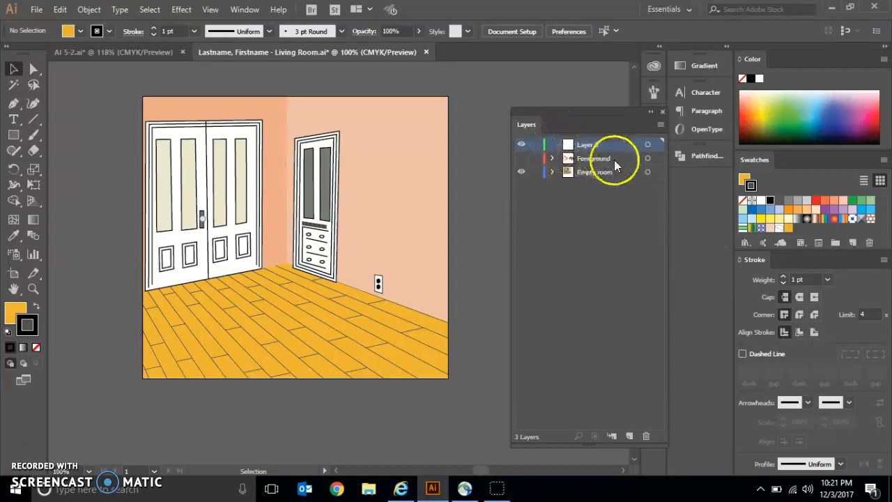
# Step: Paste the copied chair into Layer 3, move it in front of the double doors, and deselect it
pyautogui.click(633, 160)
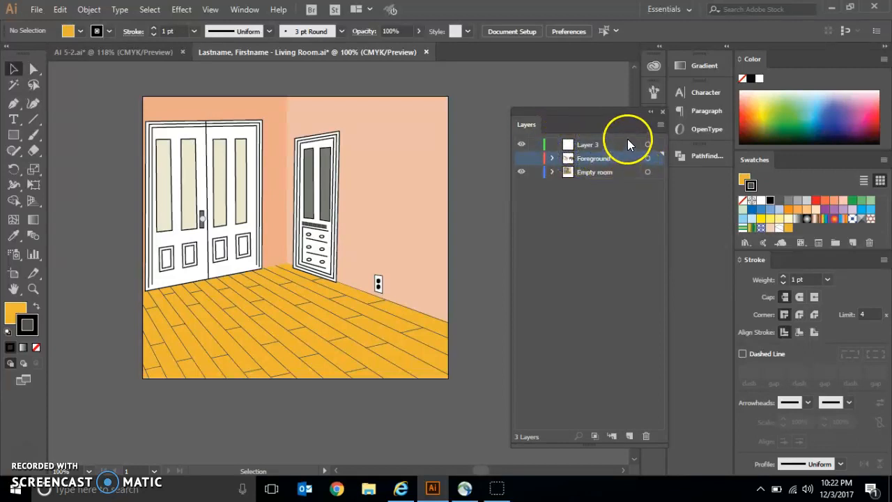
pyautogui.click(618, 145)
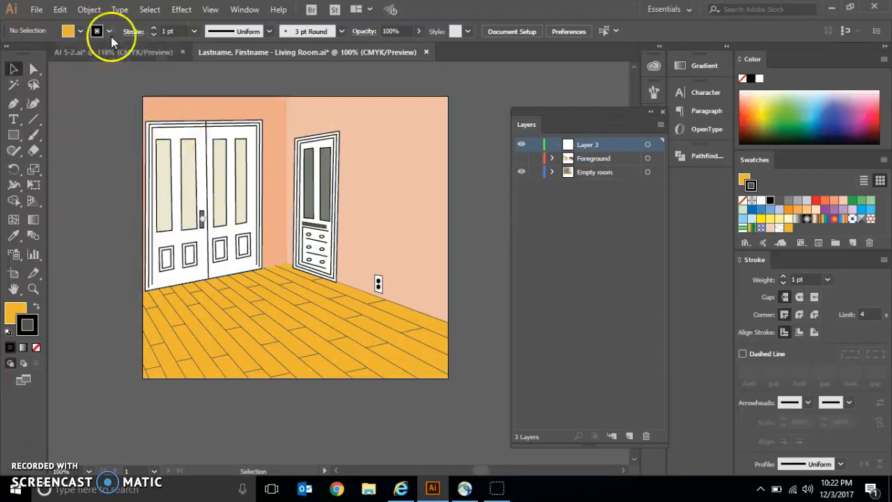
pyautogui.click(60, 9)
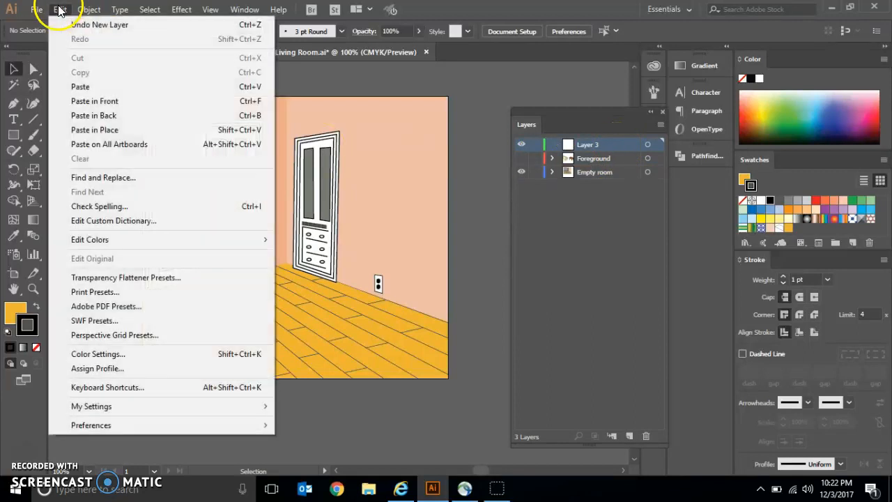
pyautogui.click(80, 86)
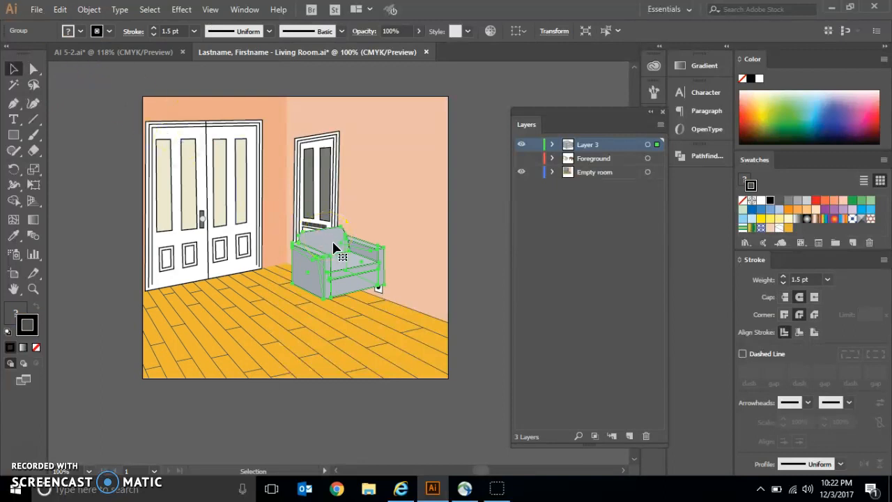
pyautogui.moveTo(328, 232); pyautogui.dragTo(242, 232)
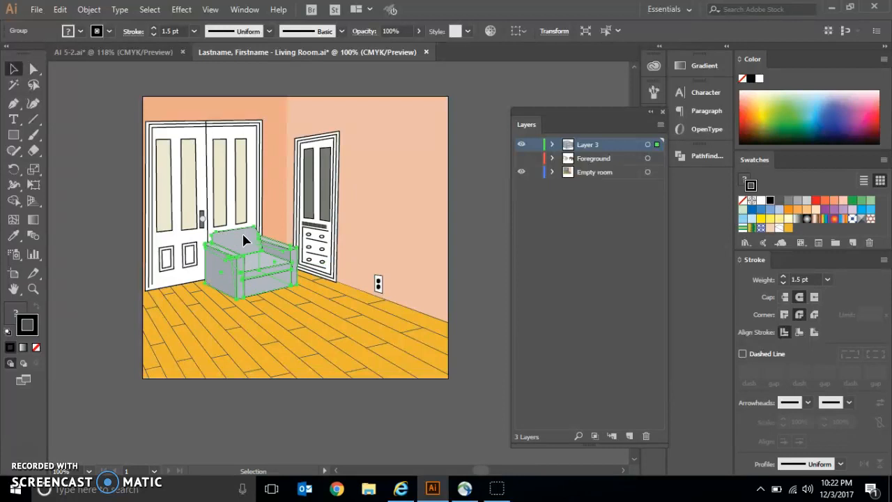
pyautogui.click(86, 182)
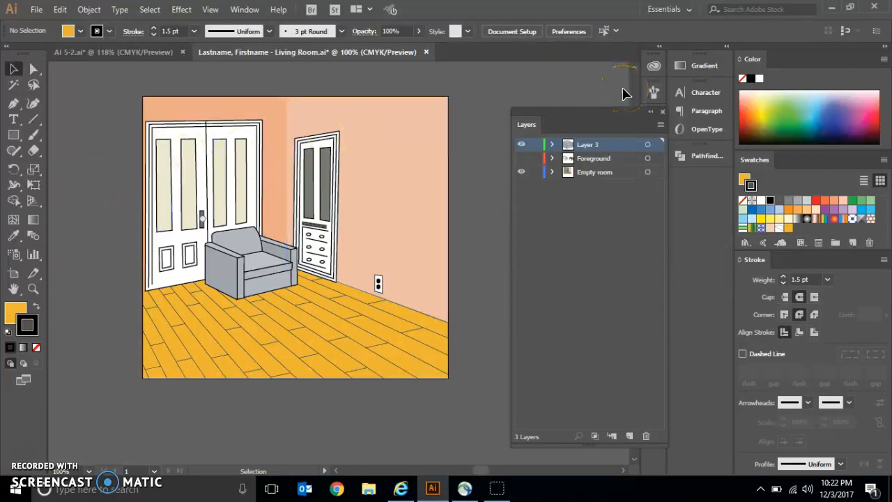
# Step: Rename Layer 3 as Chair and set its layer color to Light Red
pyautogui.click(591, 146)
pyautogui.doubleClick(622, 145)
pyautogui.write('Chair')
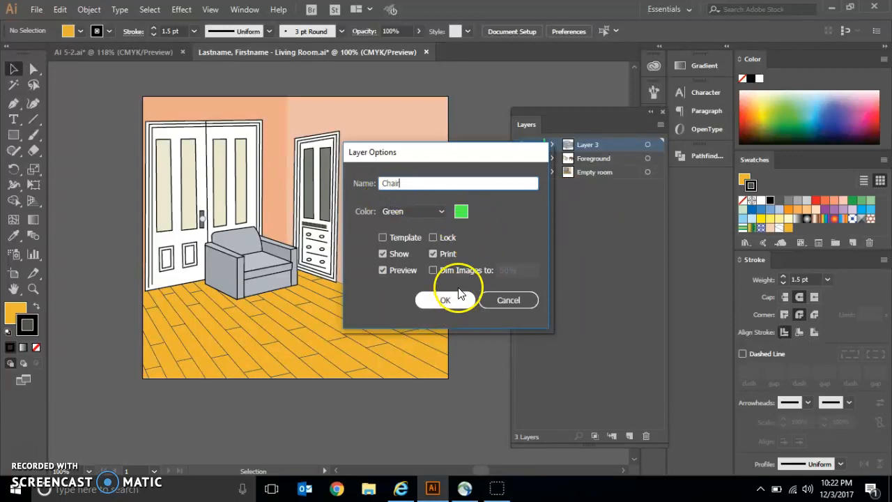
pyautogui.click(441, 211)
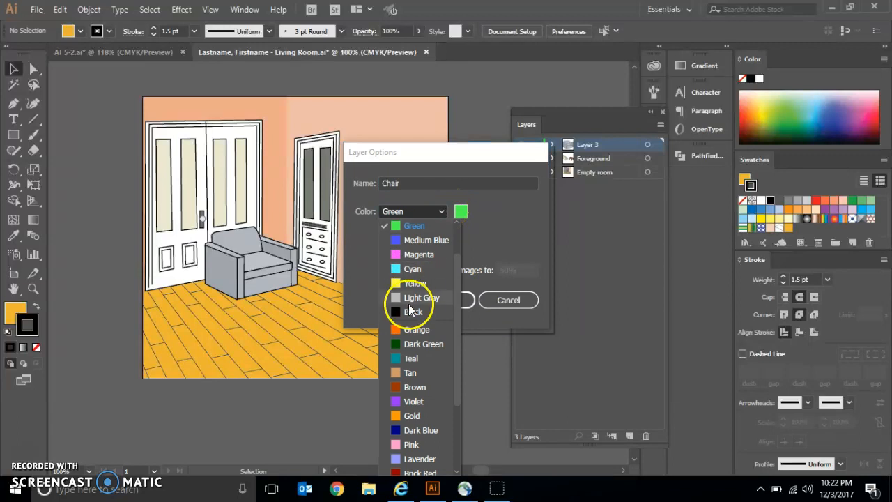
pyautogui.scroll(2, 458, 265)
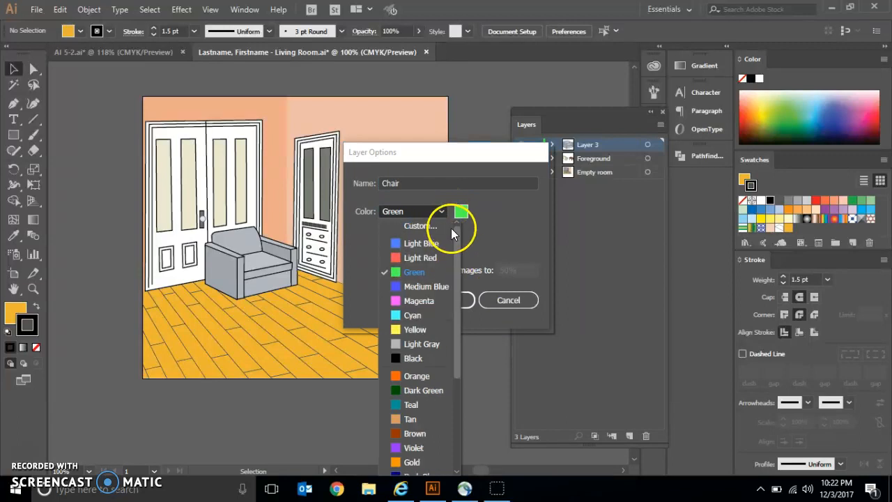
pyautogui.click(427, 255)
pyautogui.click(446, 298)
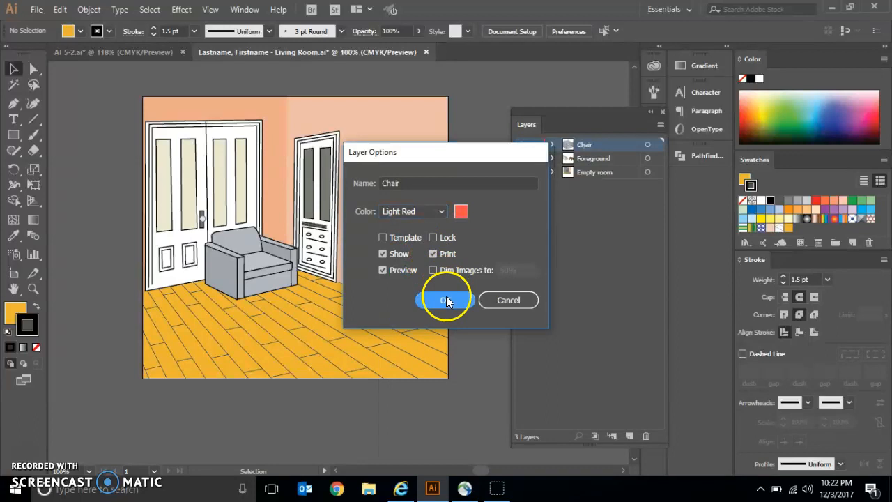
# Step: Change the Foreground layer's color to Green
pyautogui.doubleClick(623, 161)
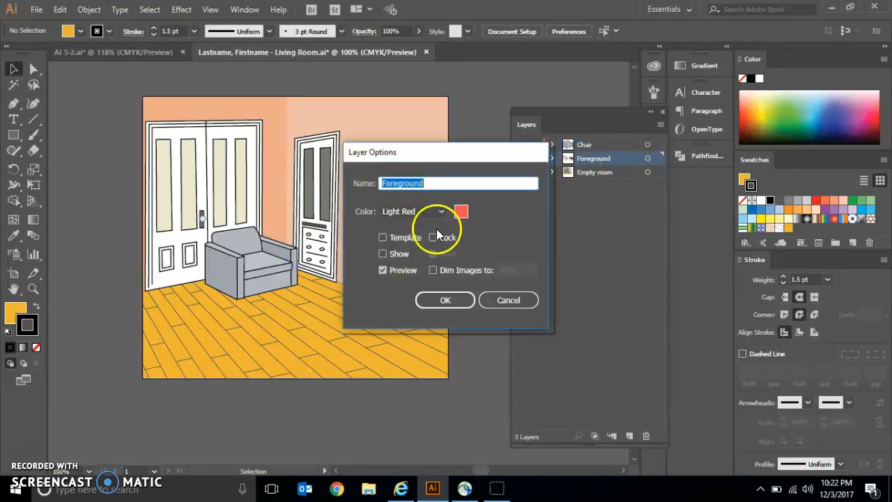
pyautogui.click(442, 212)
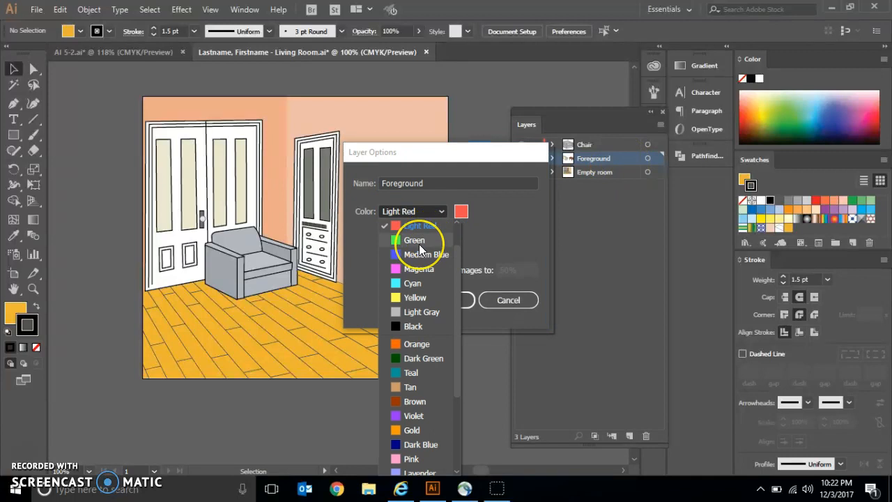
pyautogui.click(419, 241)
pyautogui.click(438, 300)
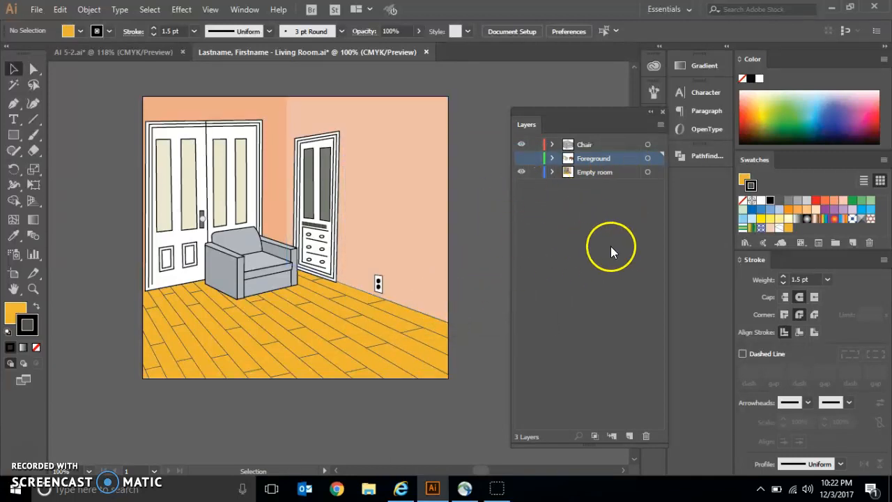
# Step: Select the light peach wall and the chair in turn to check which layer each one belongs to
pyautogui.click(14, 83)
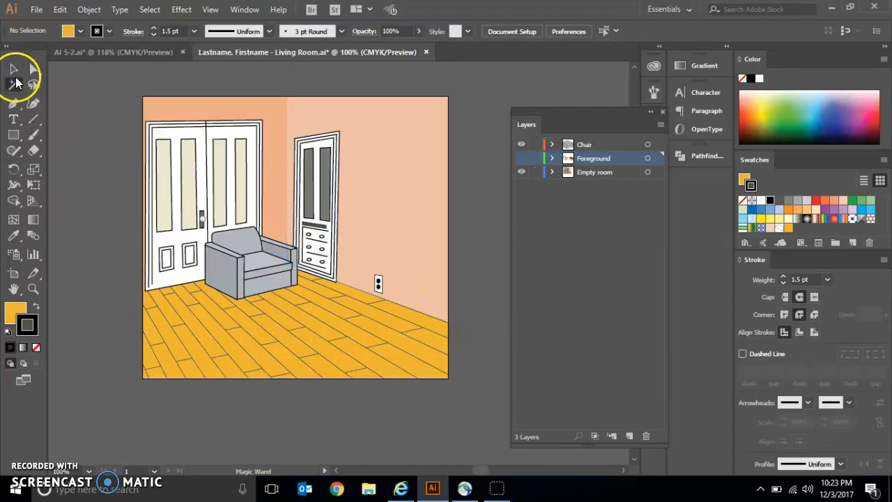
pyautogui.click(14, 69)
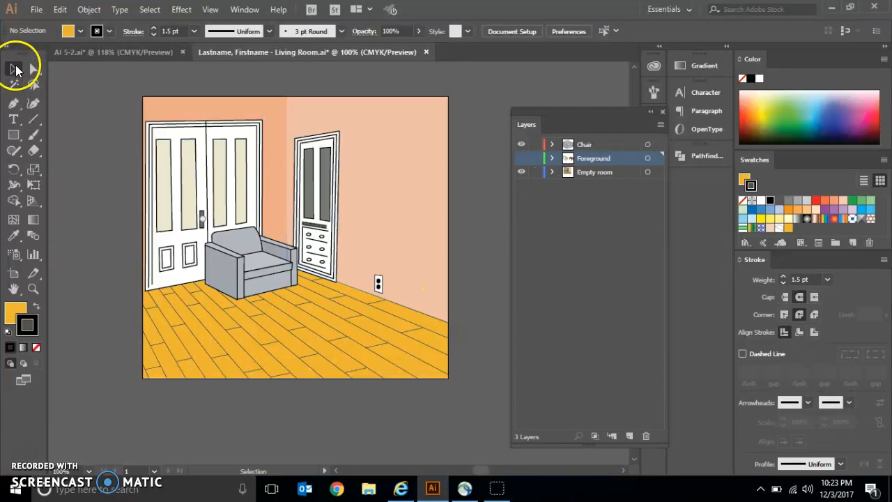
pyautogui.click(415, 149)
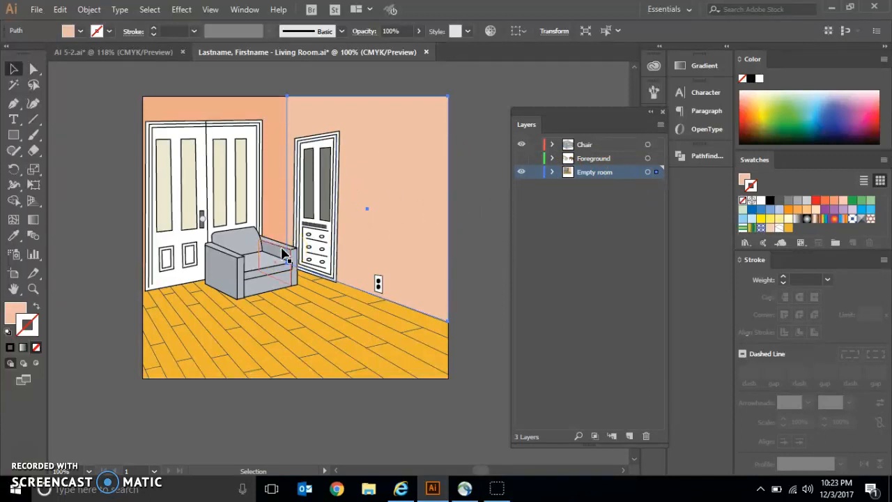
pyautogui.click(241, 247)
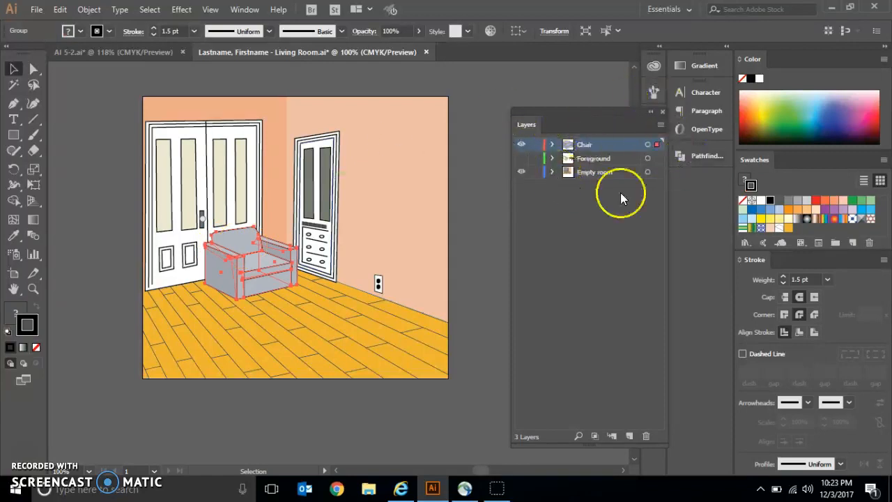